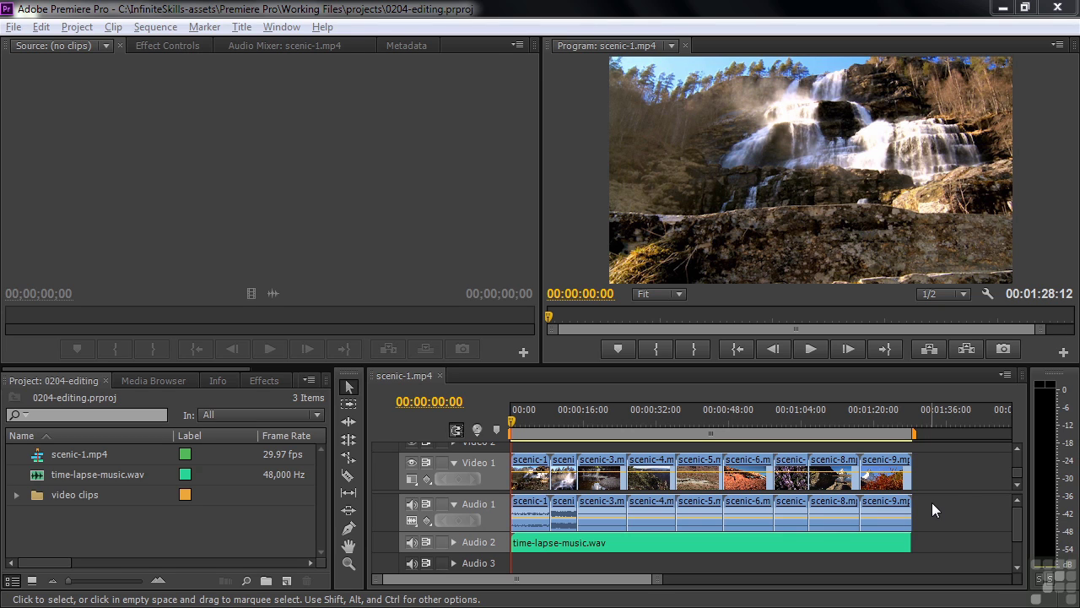
# With the timeline active, open Export Settings for the scenic-1.mp4 sequence via File > Export > Media.
pyautogui.click(503, 388)
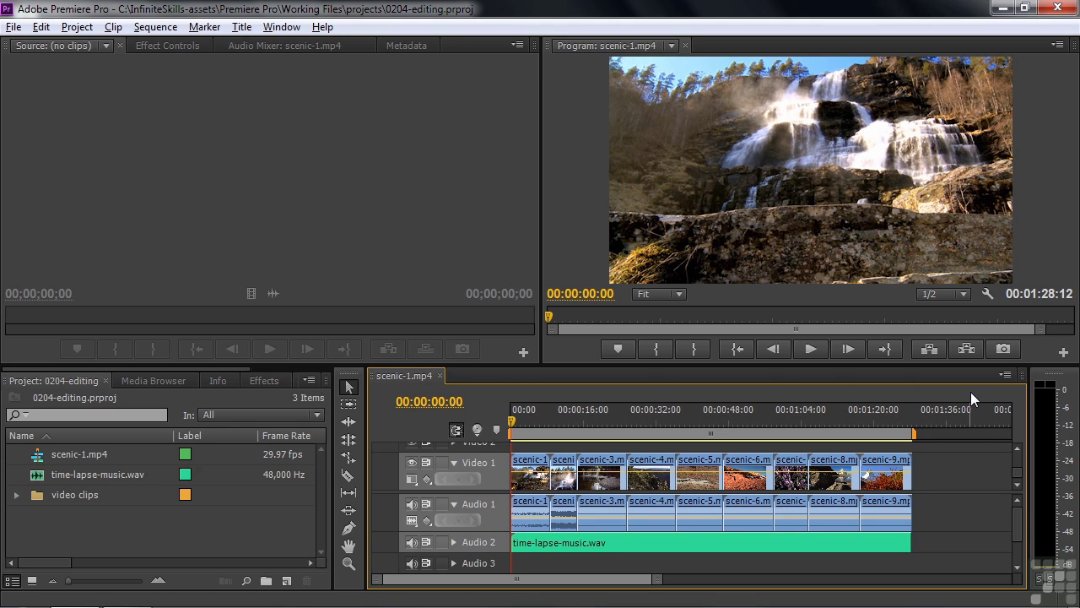
pyautogui.click(14, 26)
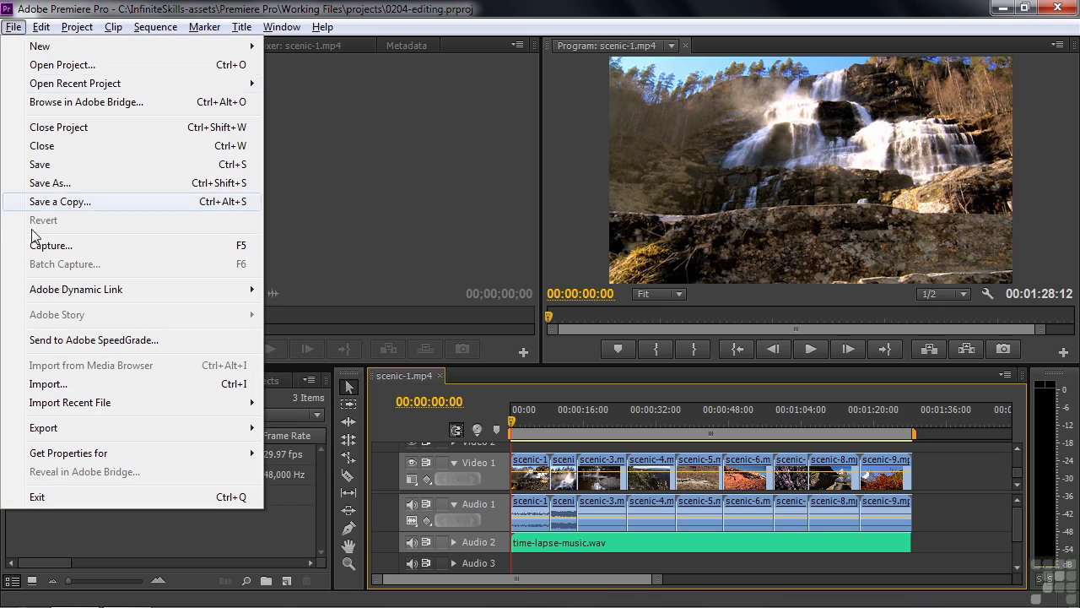
pyautogui.moveTo(63, 428)
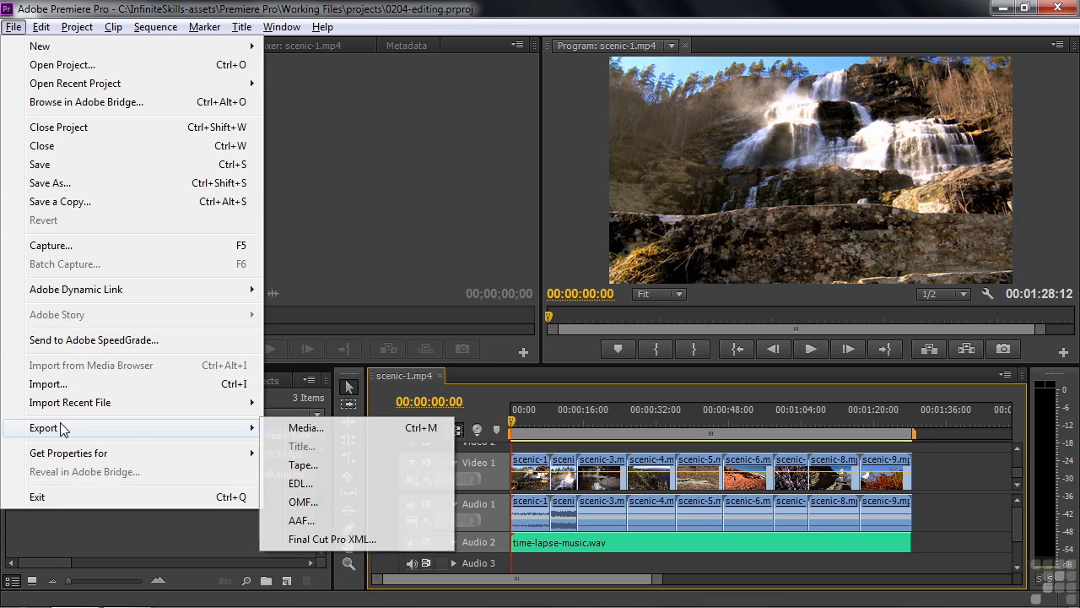
pyautogui.click(346, 429)
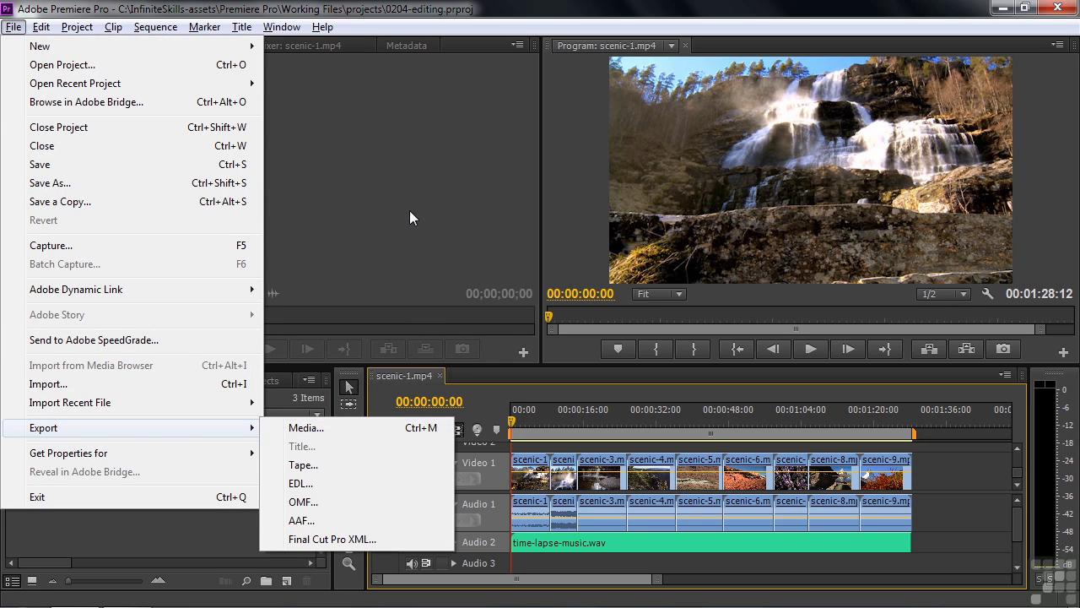
pyautogui.click(16, 28)
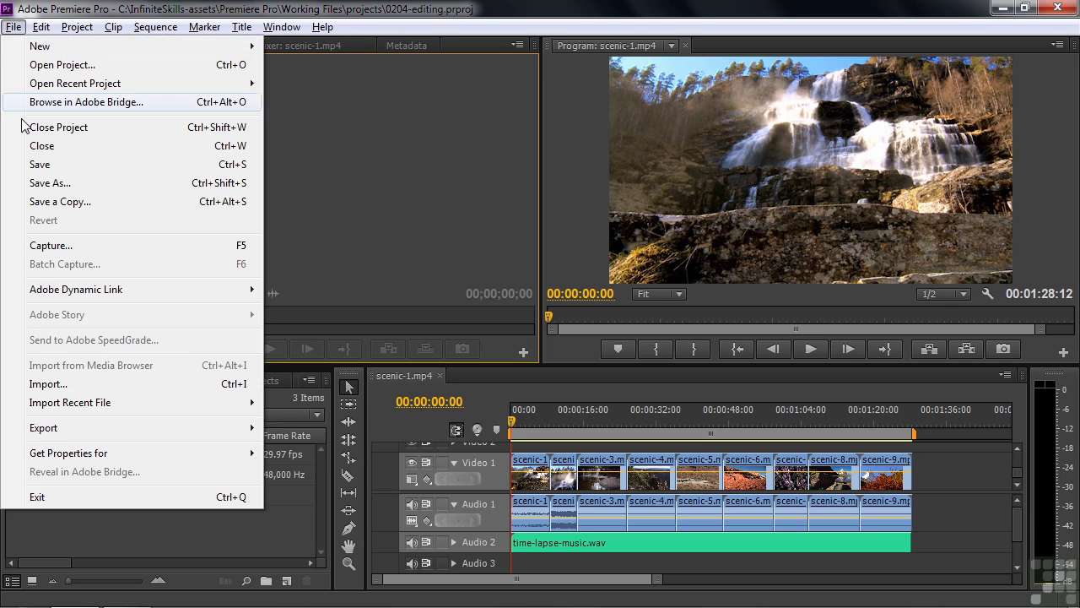
pyautogui.moveTo(69, 430)
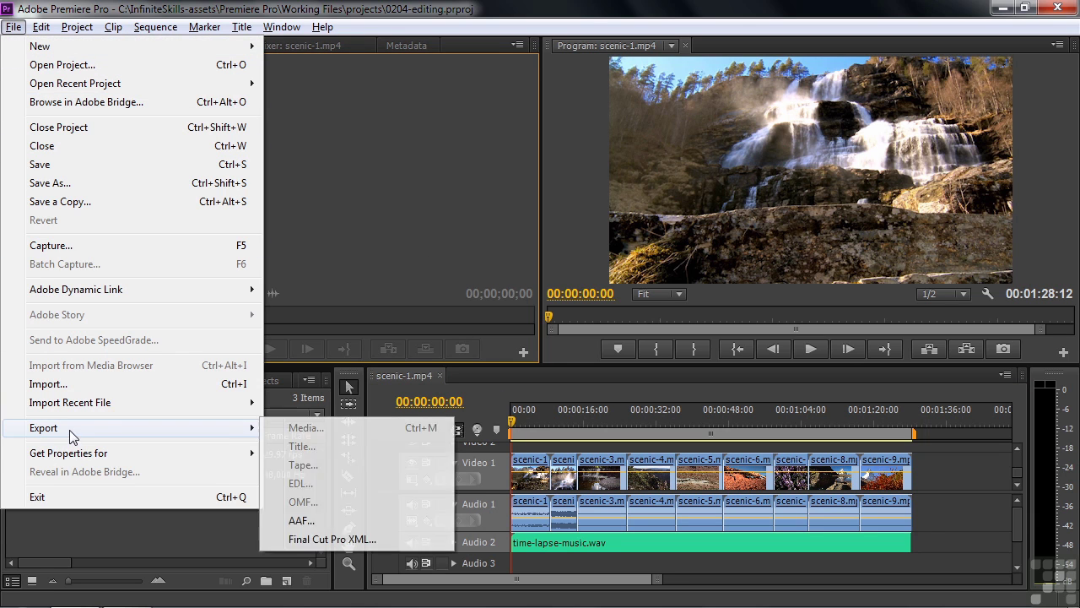
pyautogui.click(335, 431)
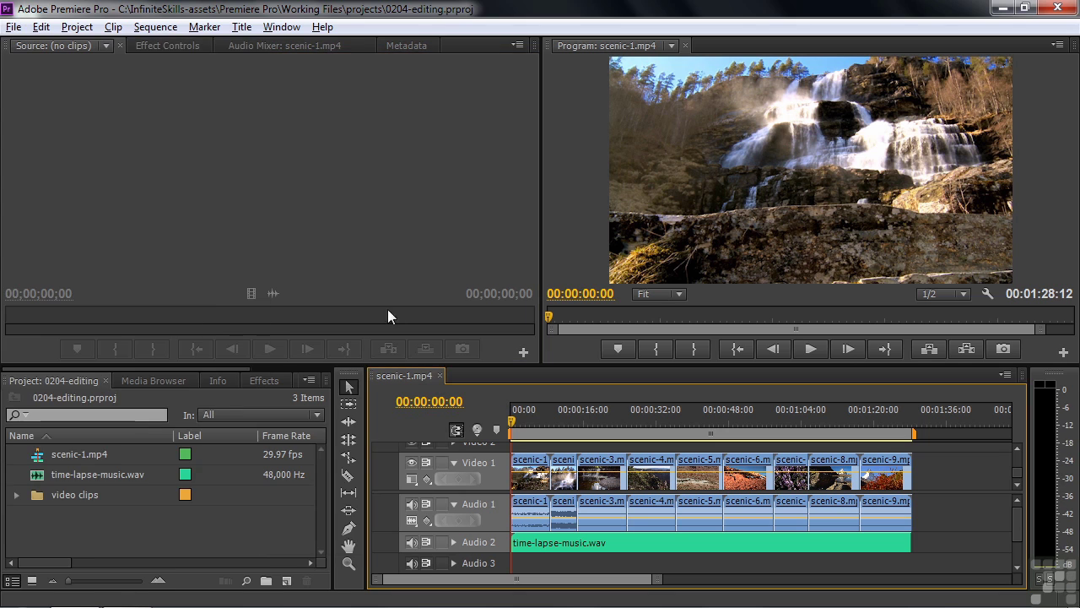
pyautogui.click(13, 27)
pyautogui.moveTo(61, 438)
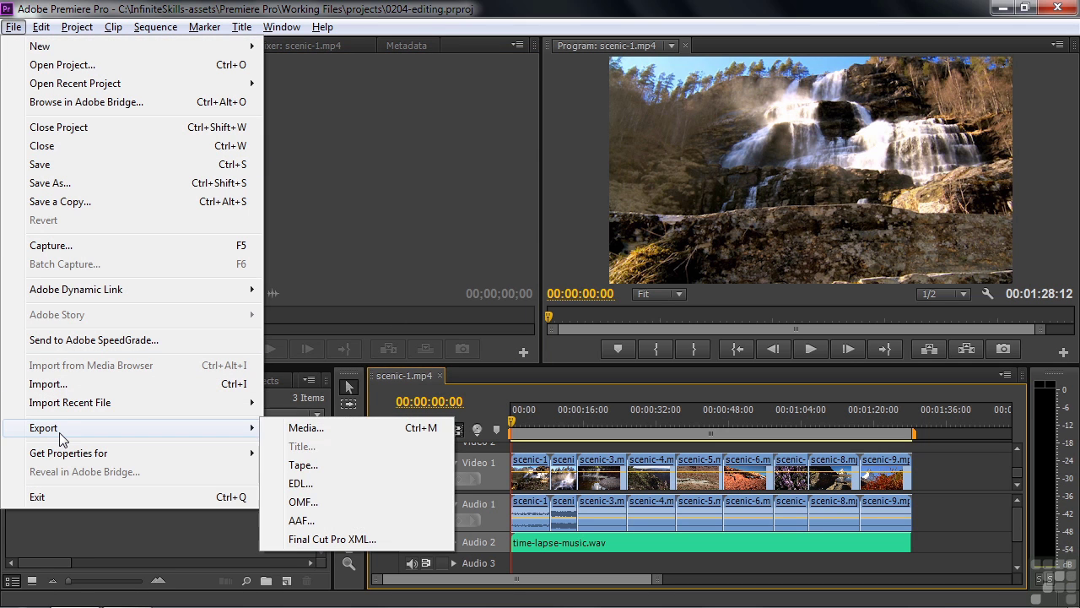
pyautogui.click(309, 429)
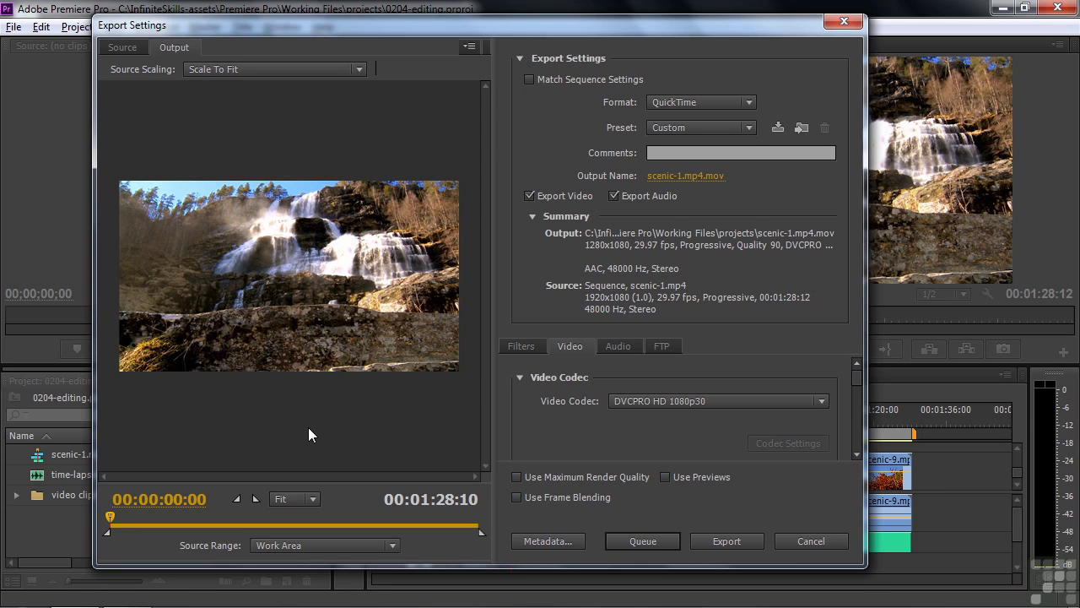
pyautogui.click(531, 79)
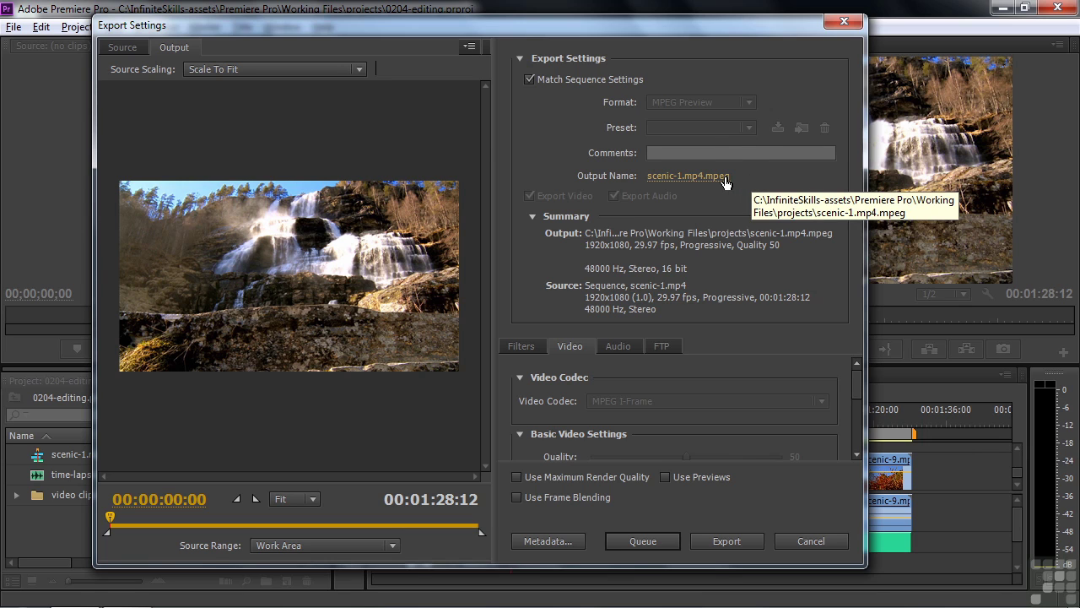
# Turn off Match Sequence Settings and choose H.264 with the HD 1080p 29.97 preset.
pyautogui.click(529, 78)
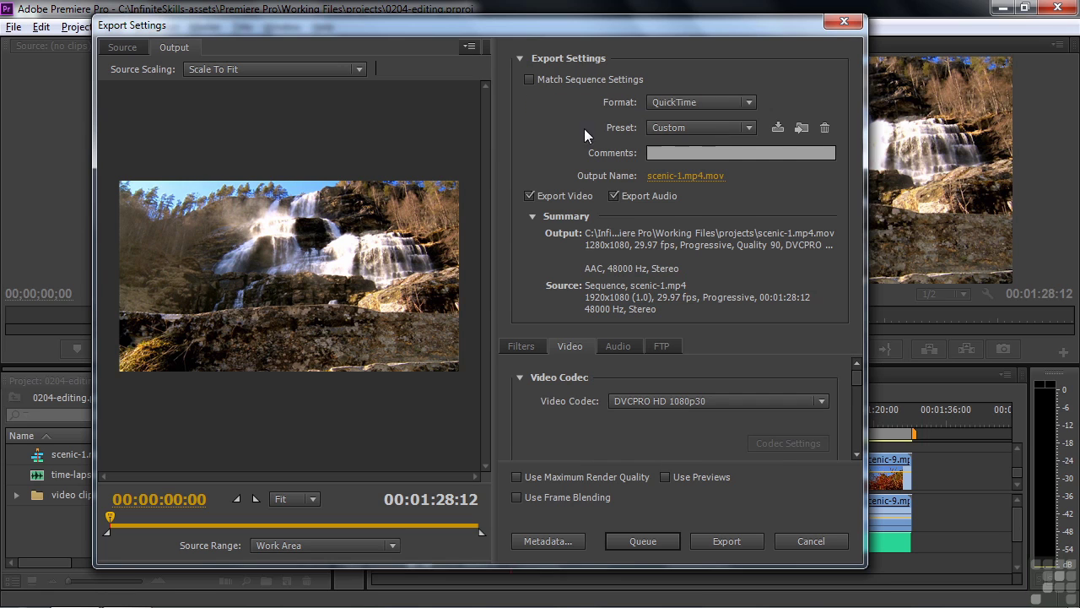
pyautogui.click(739, 103)
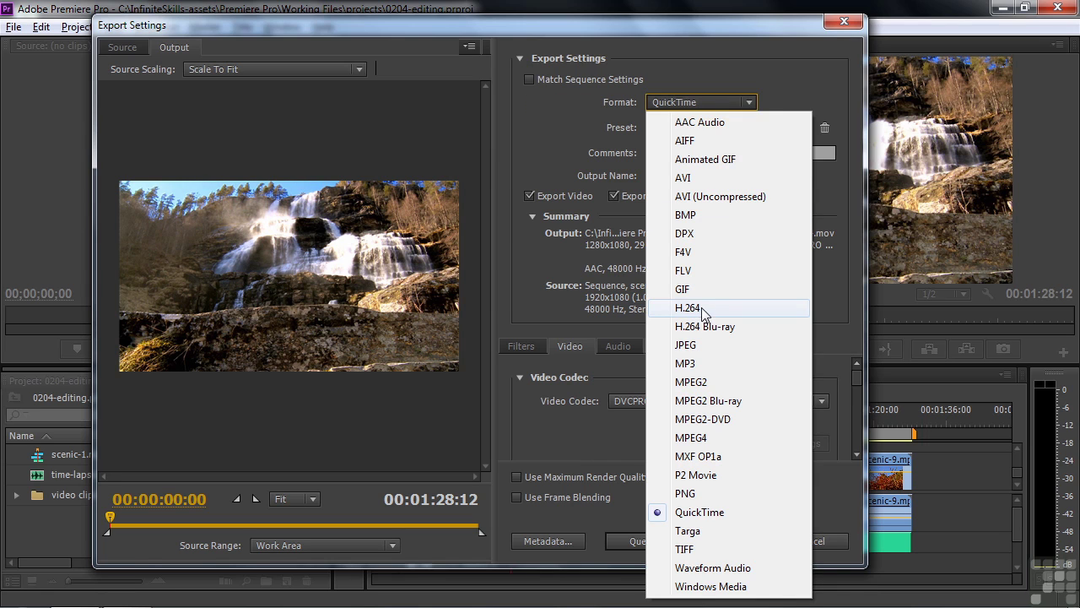
pyautogui.click(718, 352)
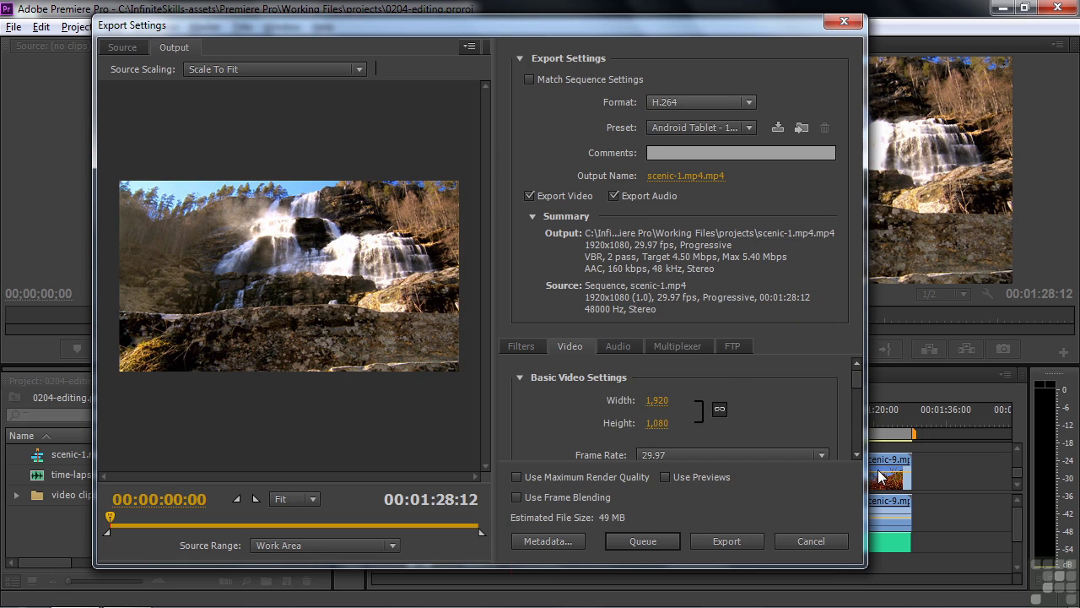
pyautogui.click(700, 127)
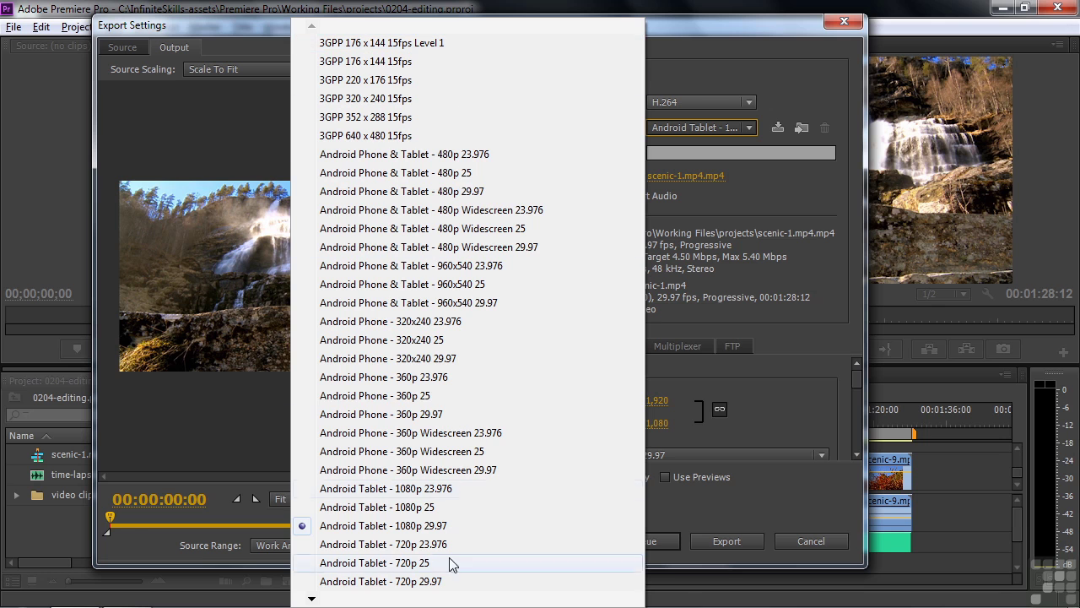
pyautogui.moveTo(413, 603)
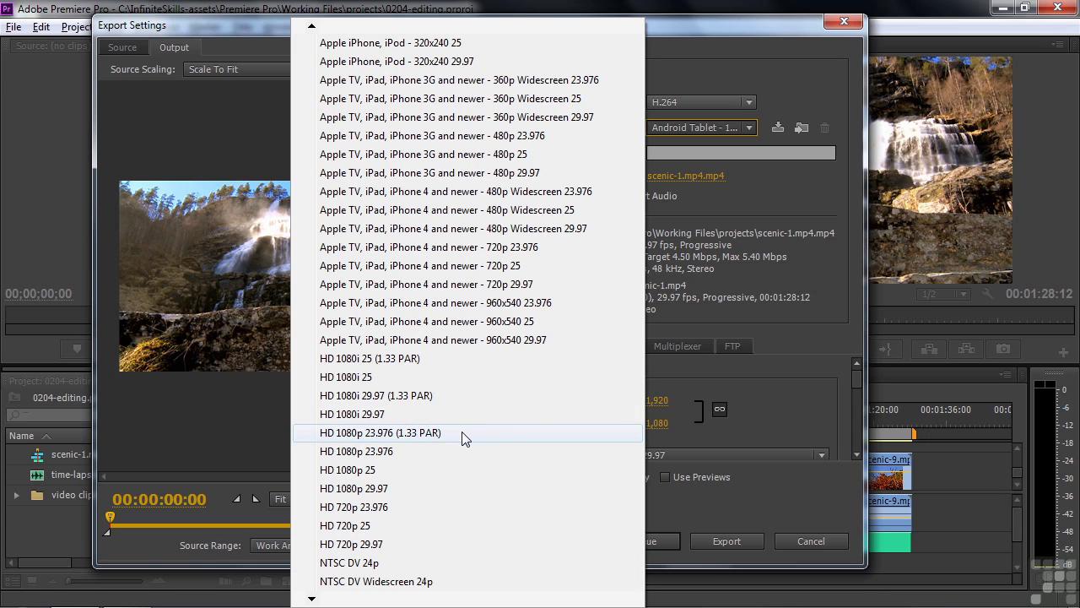
pyautogui.click(330, 488)
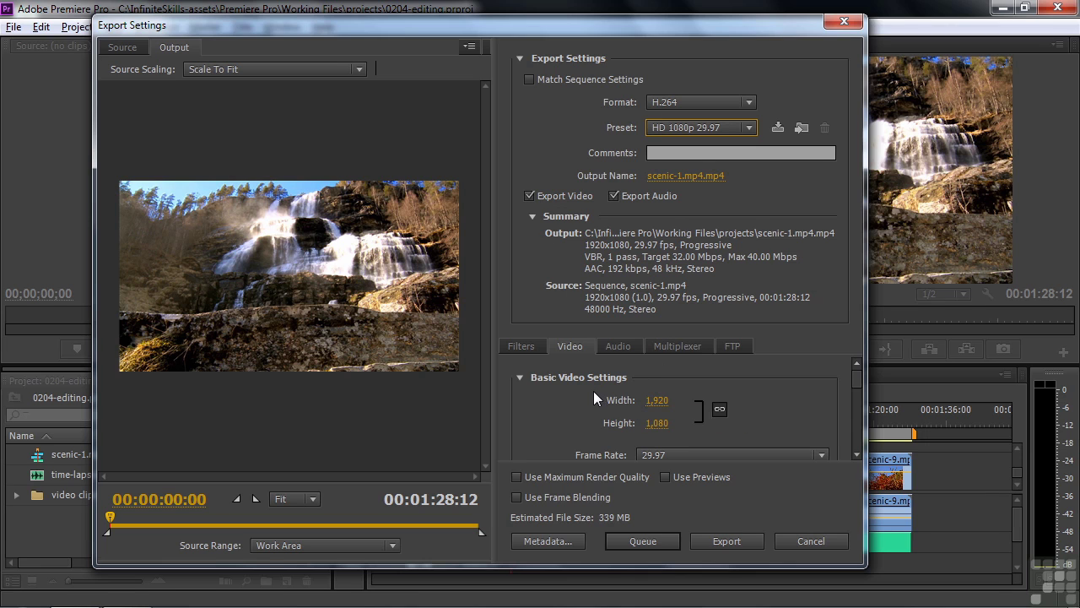
# Set the export format to QuickTime with the NTSC DV preset.
pyautogui.click(749, 102)
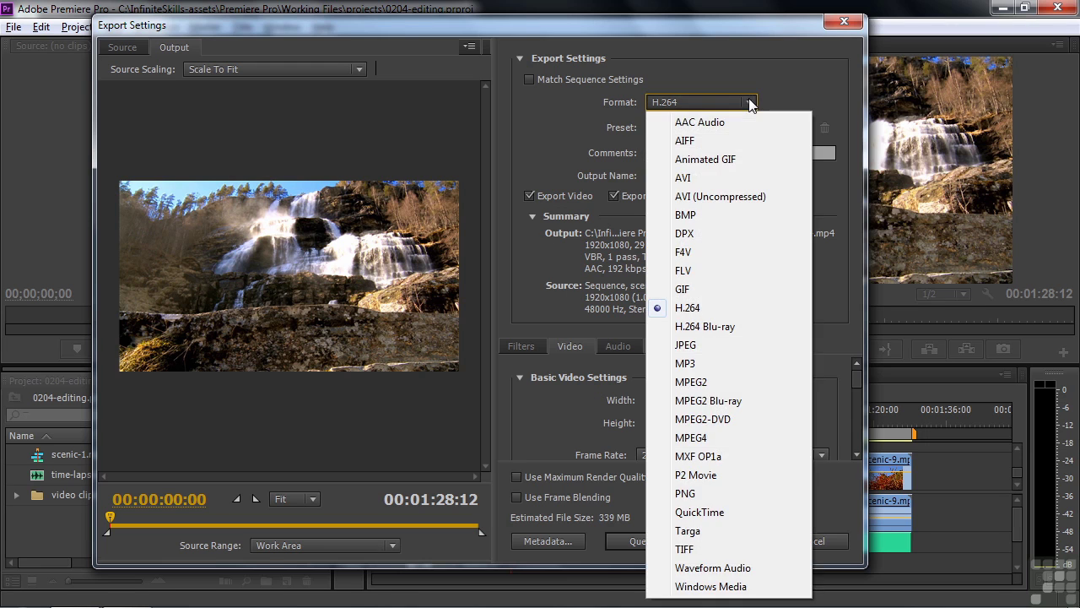
pyautogui.click(700, 512)
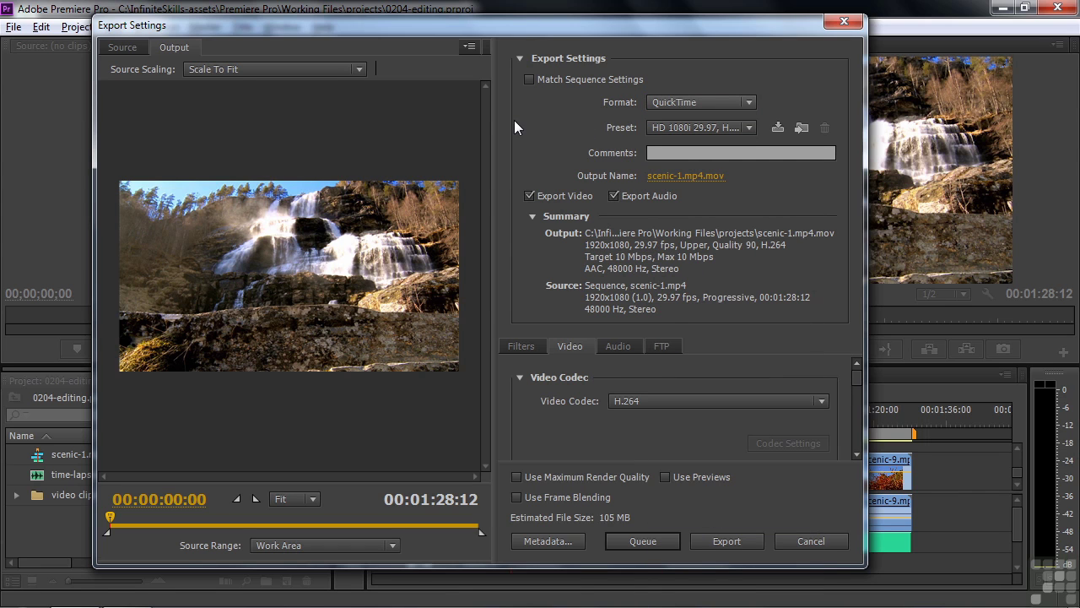
pyautogui.click(751, 127)
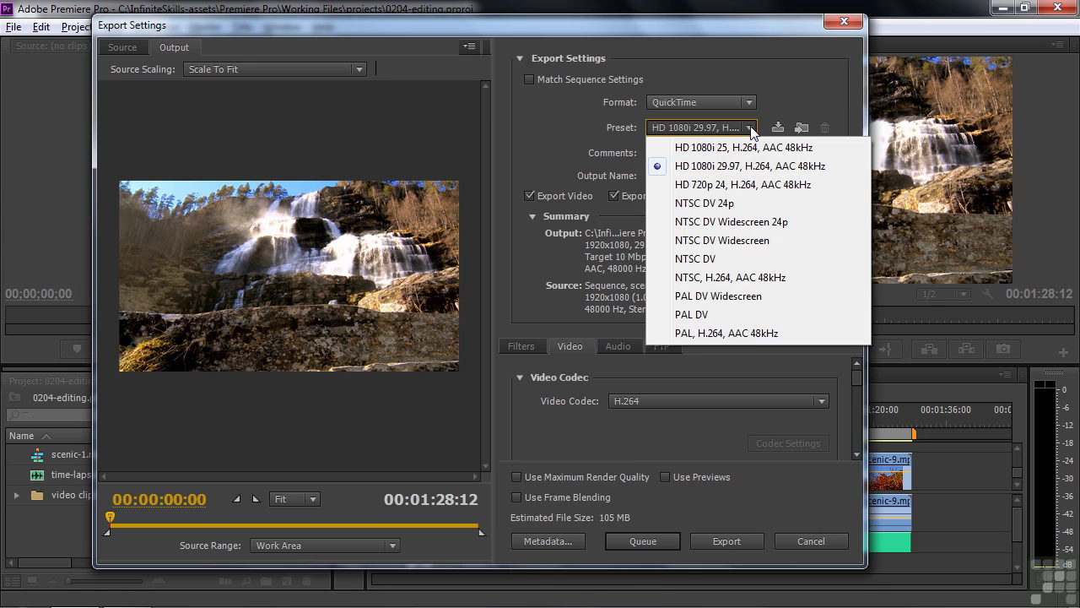
pyautogui.click(701, 259)
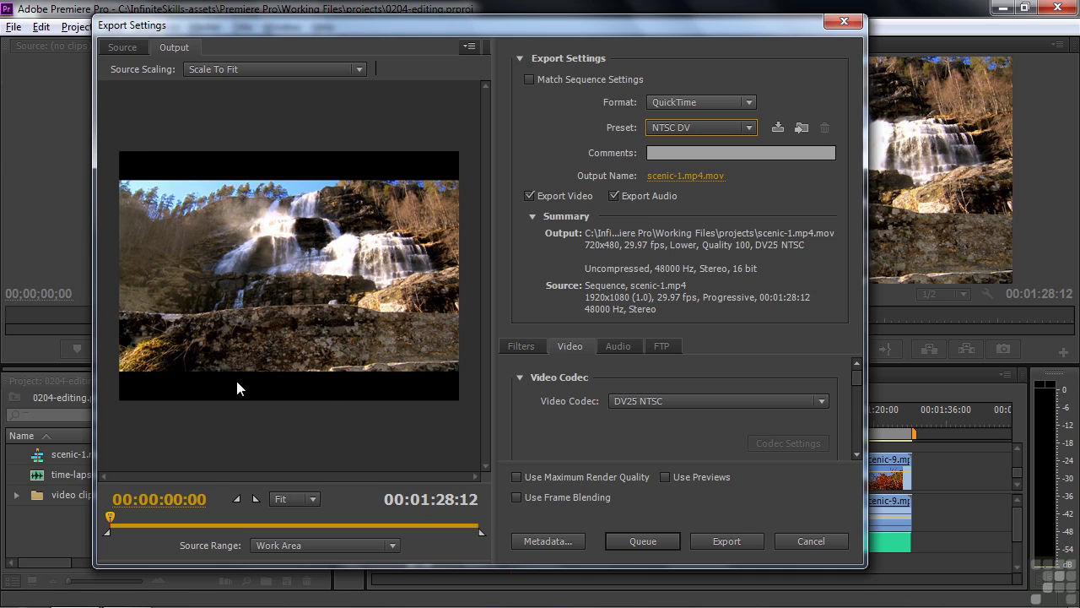
# Try the NTSC DV Widescreen preset, then return to NTSC DV.
pyautogui.click(751, 126)
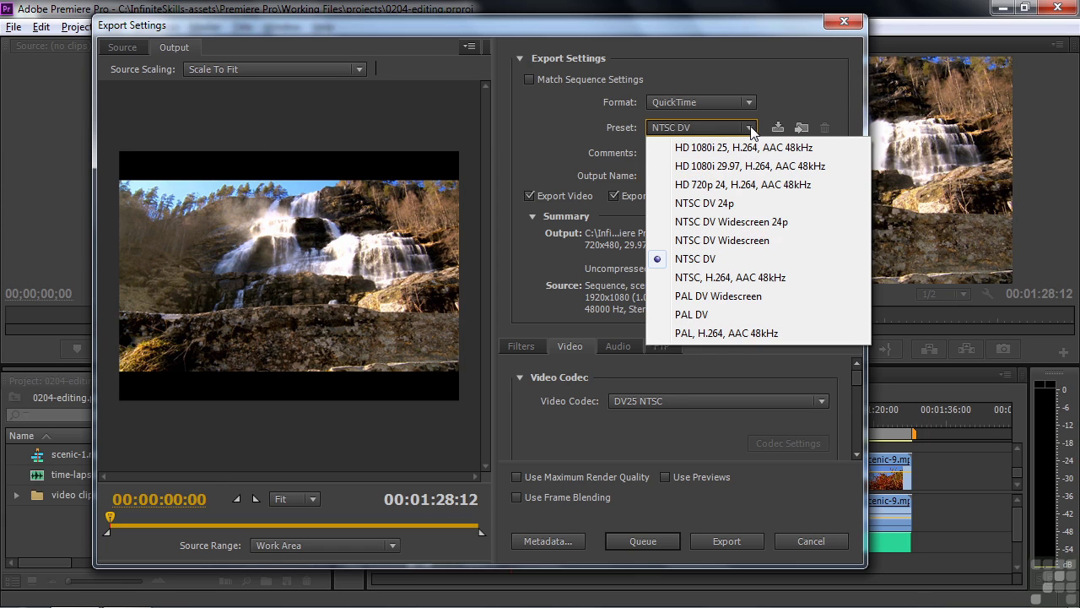
pyautogui.click(743, 241)
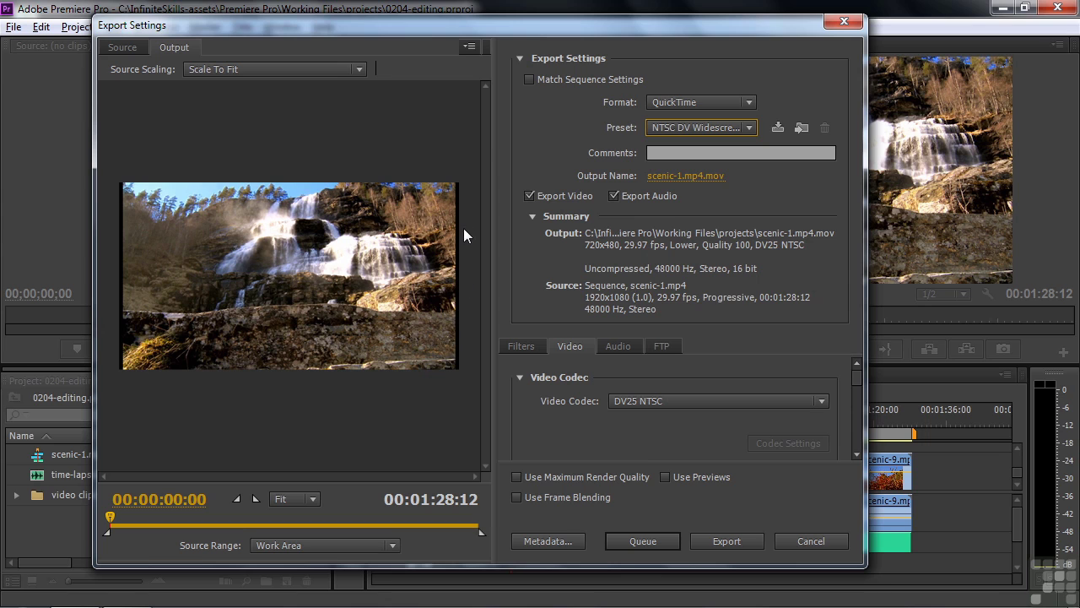
pyautogui.click(742, 127)
pyautogui.click(697, 260)
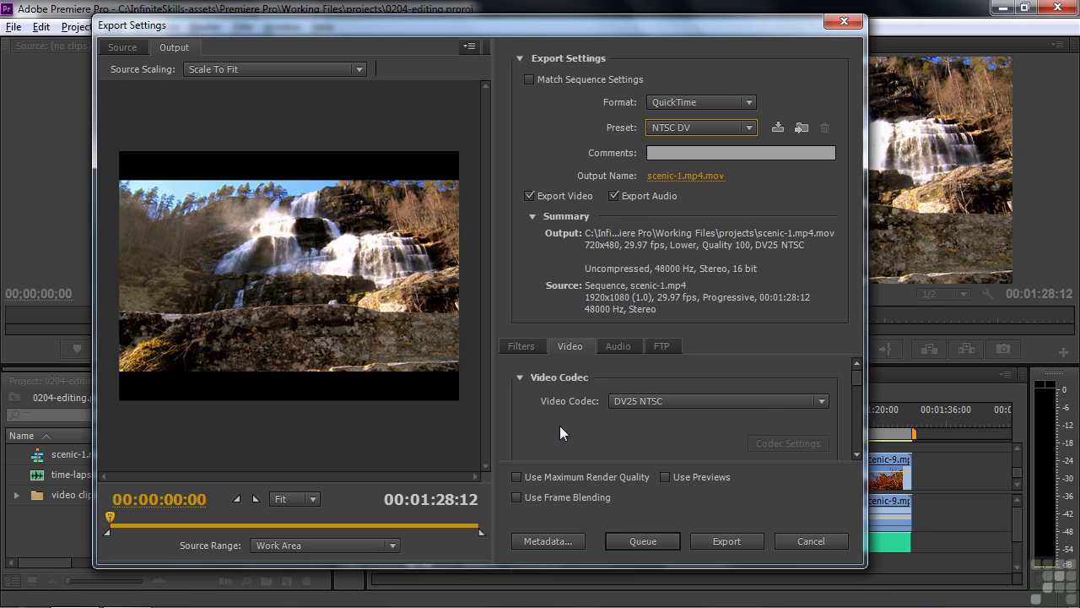
# Set the video codec to DVCPRO HD 1080p30 and queue the job in Media Encoder.
pyautogui.click(822, 401)
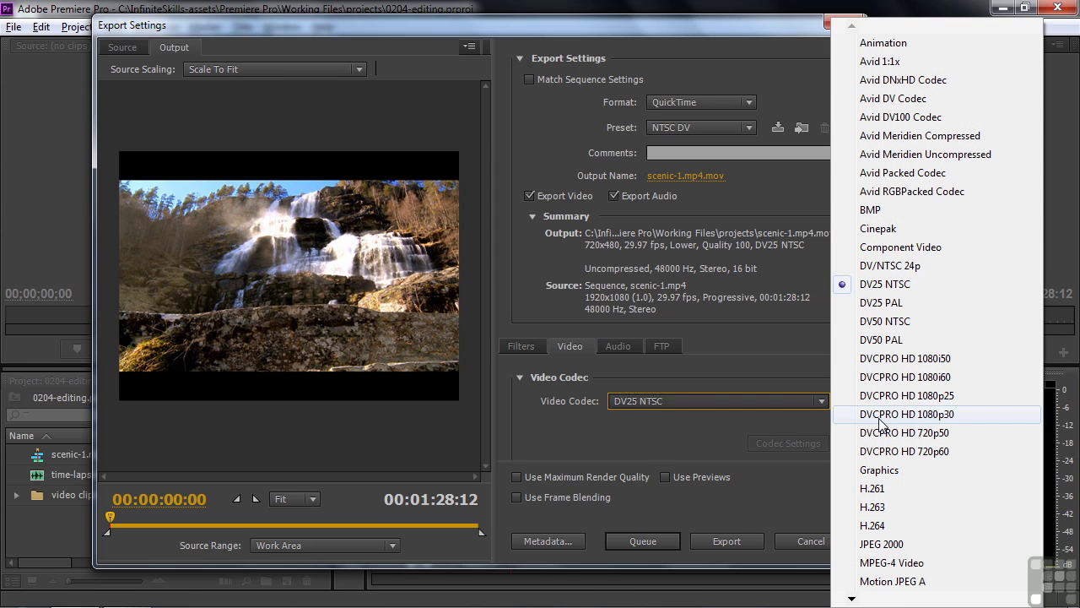
pyautogui.click(880, 418)
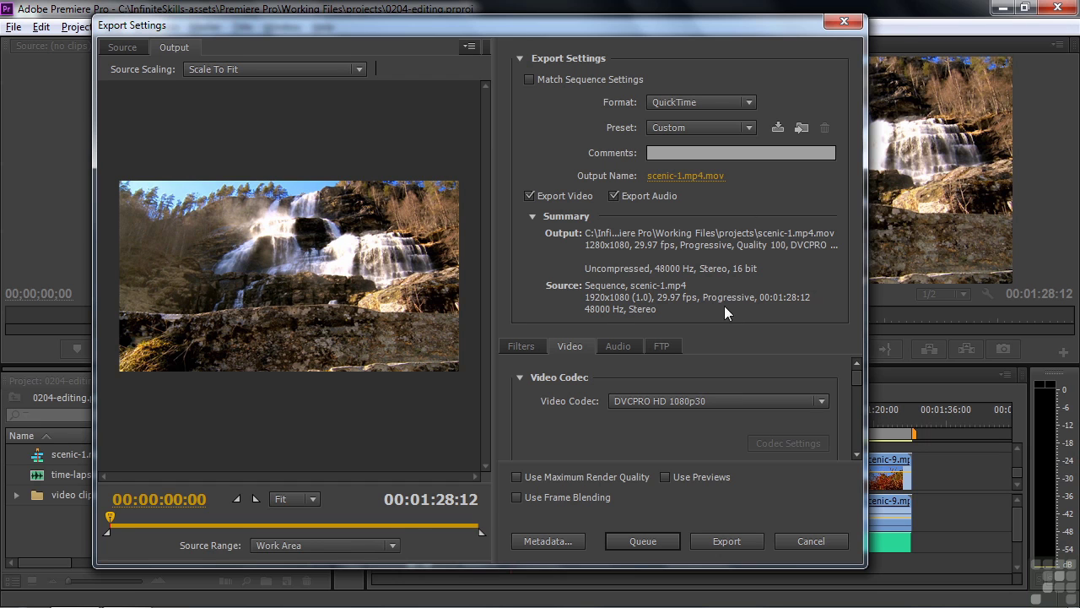
pyautogui.click(644, 541)
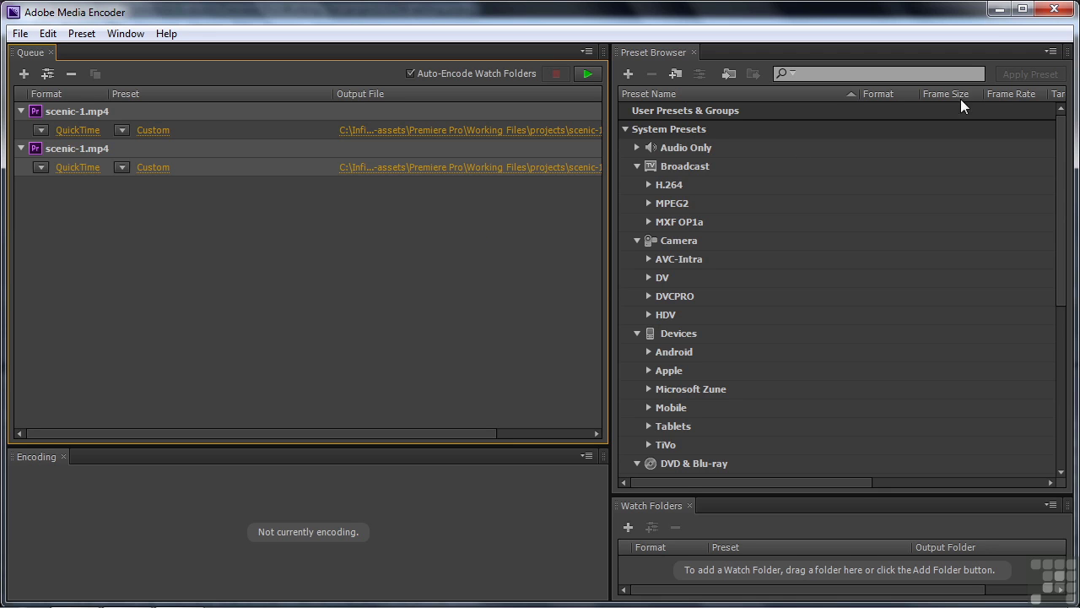
pyautogui.click(1056, 9)
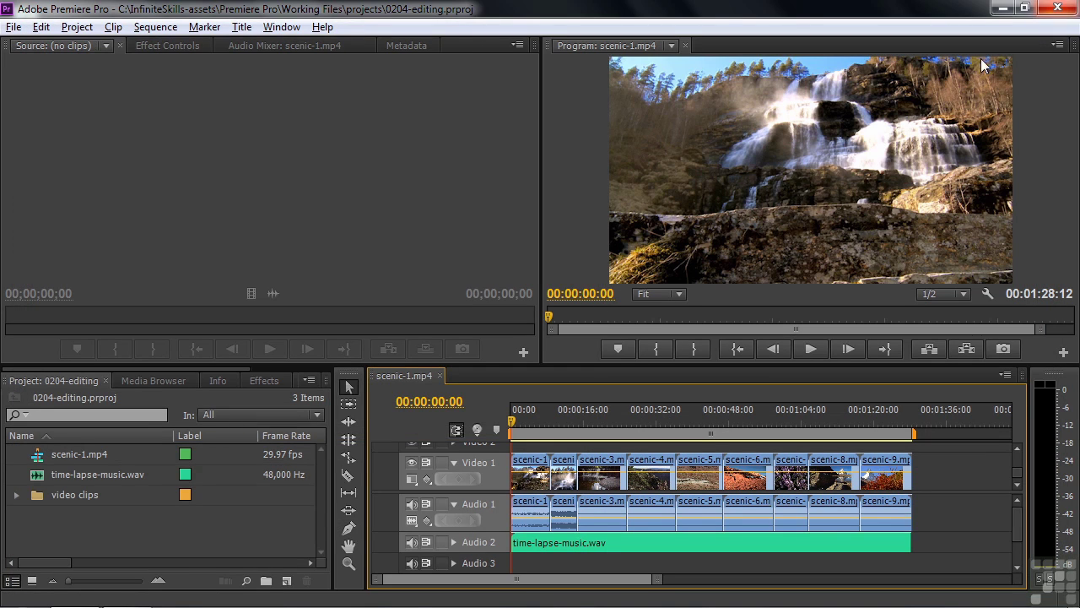
pyautogui.click(13, 27)
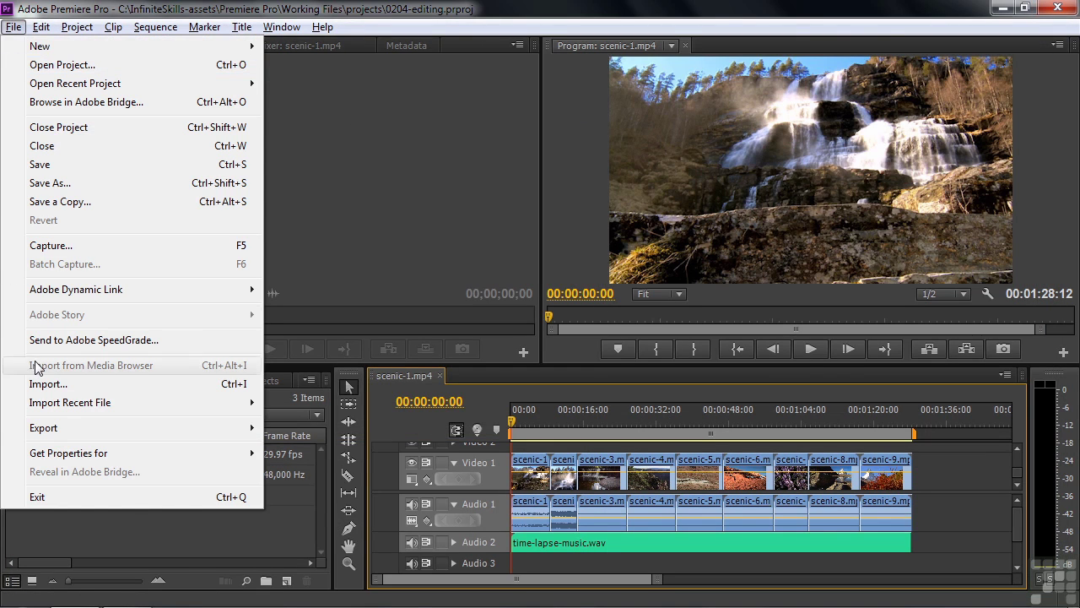
pyautogui.moveTo(49, 428)
pyautogui.click(330, 427)
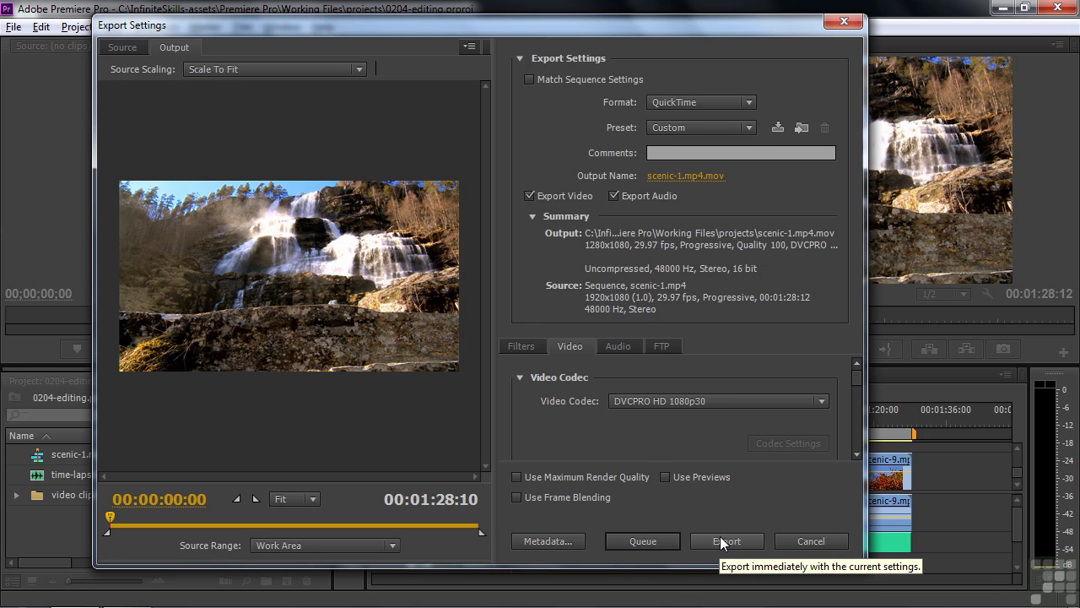
pyautogui.click(799, 540)
# Select scenic-1.mp4 in the expanded video clips bin, review its export settings, then cancel.
pyautogui.click(16, 495)
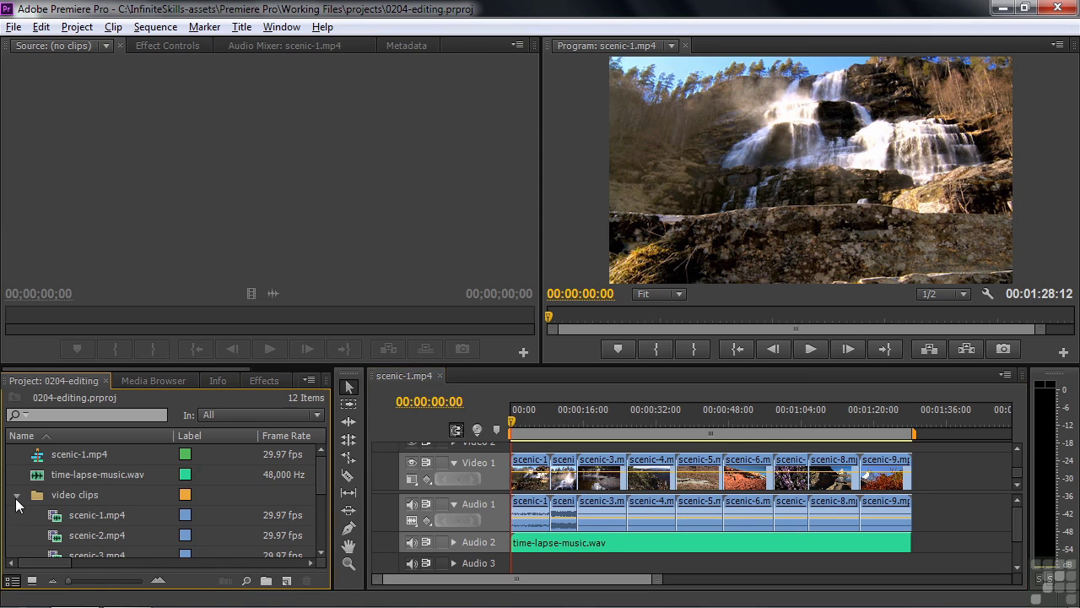
pyautogui.click(58, 521)
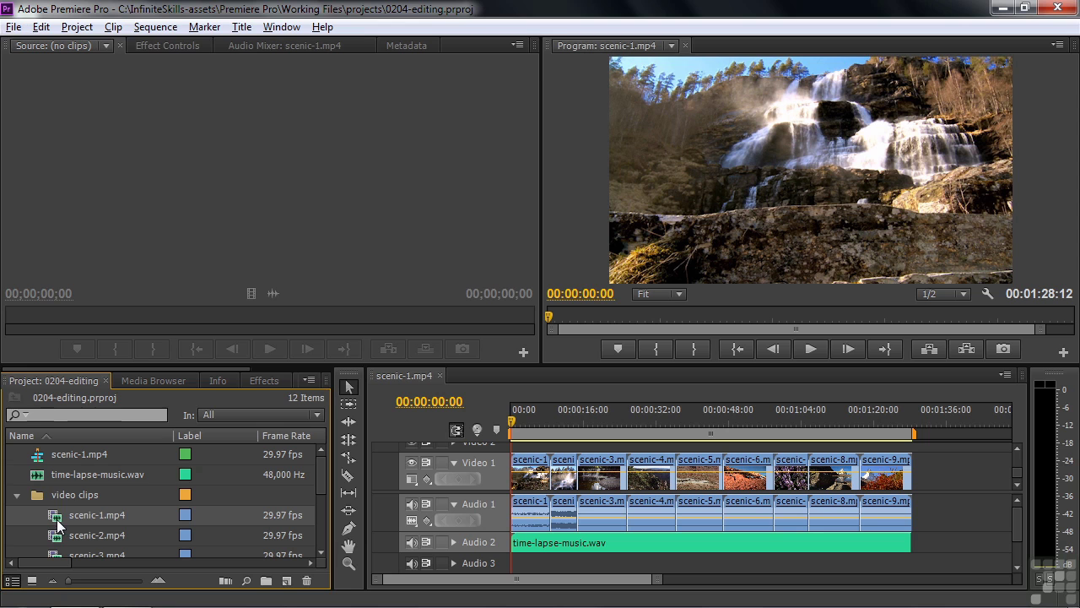
pyautogui.click(14, 27)
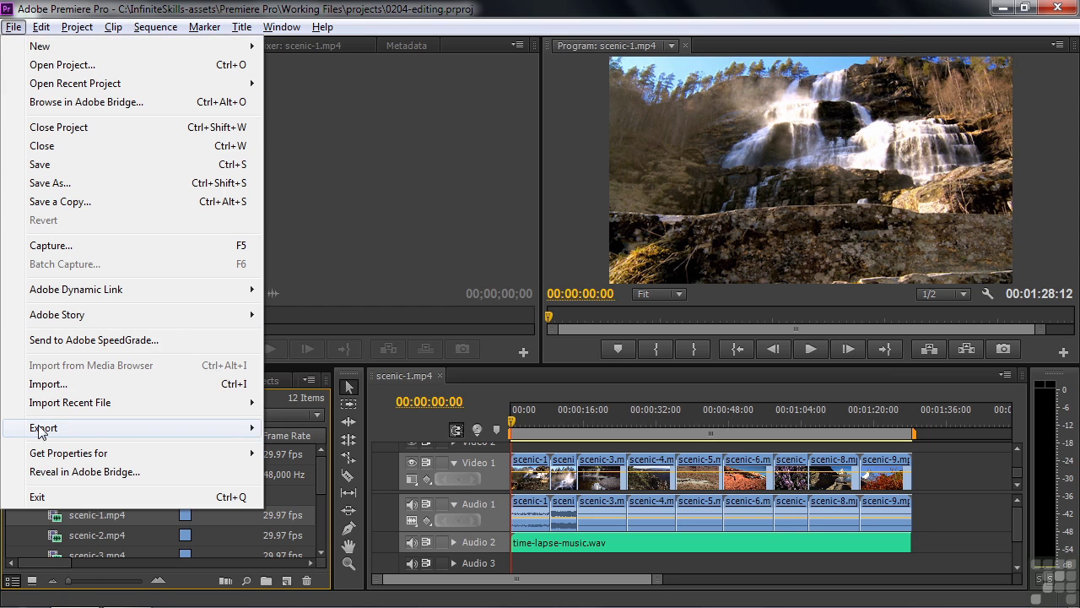
pyautogui.moveTo(41, 429)
pyautogui.click(319, 431)
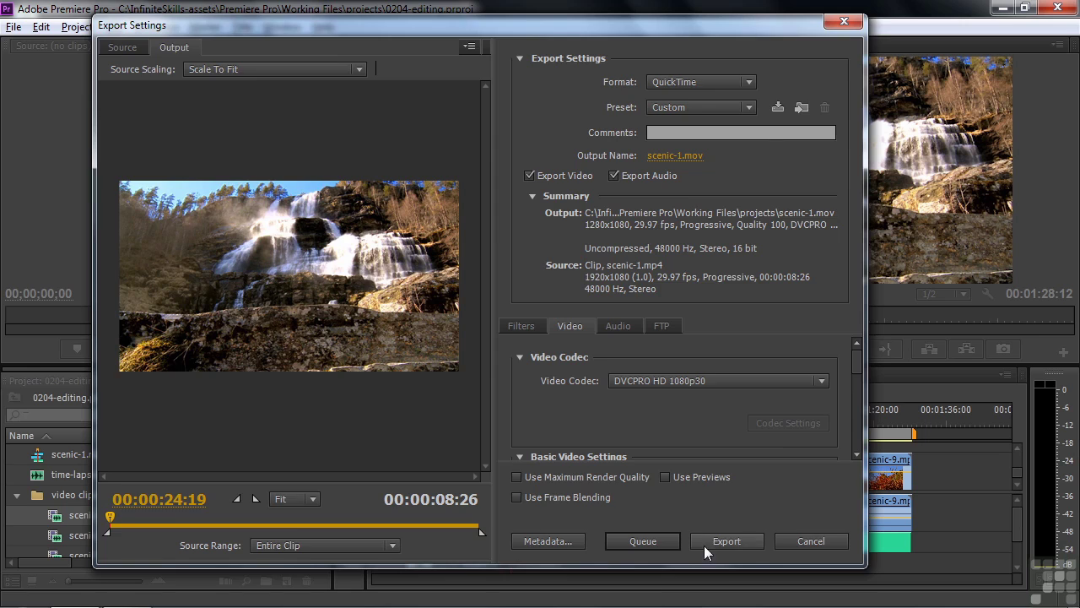
pyautogui.click(811, 541)
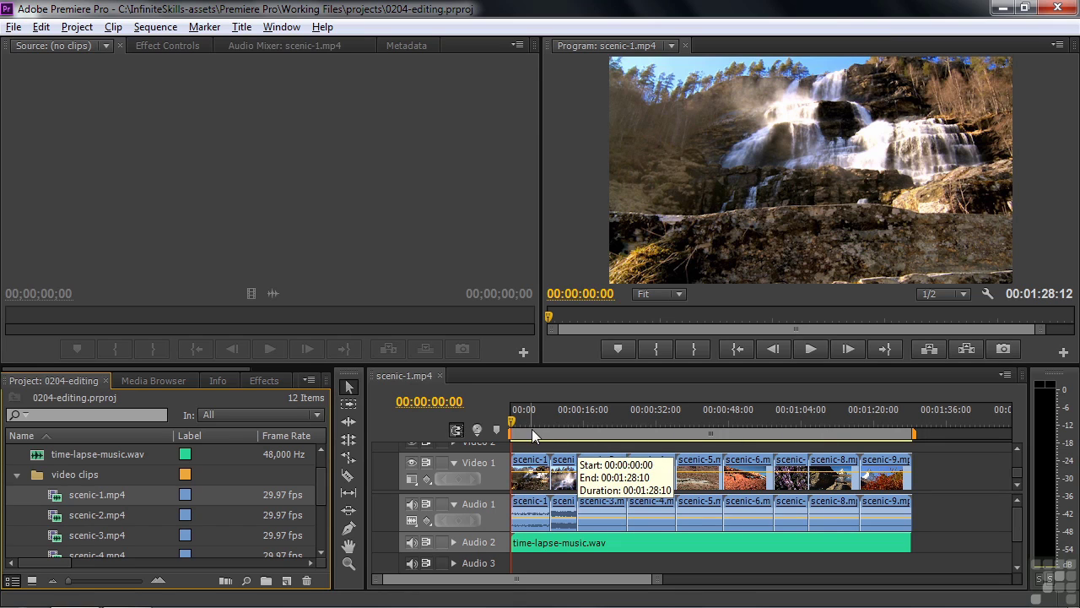
# Narrow the sequence work area to a roughly 21-second middle section.
pyautogui.moveTo(913, 433); pyautogui.dragTo(781, 447)
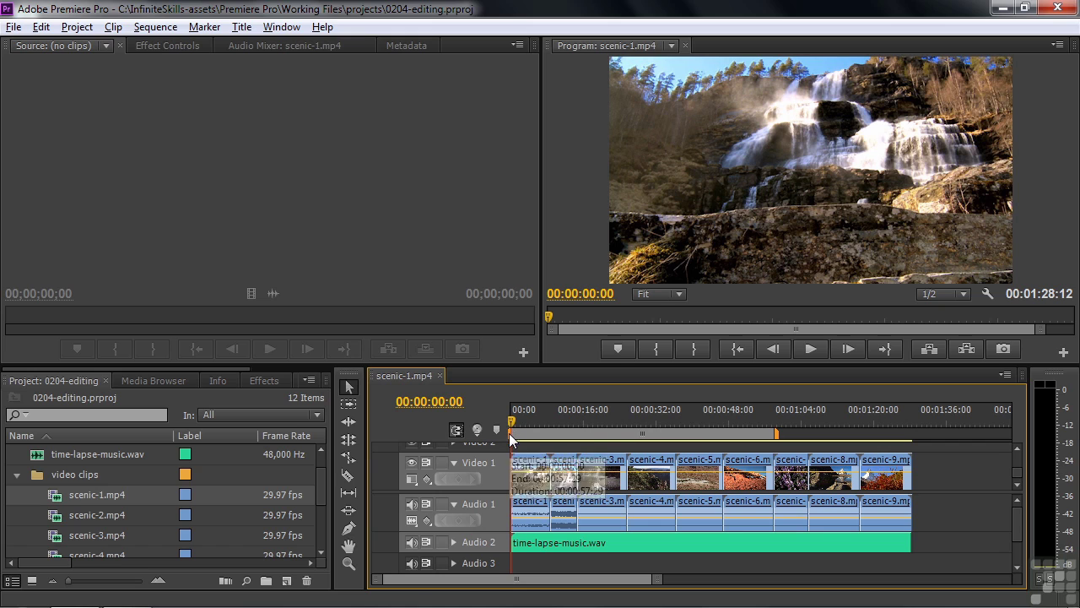
pyautogui.moveTo(512, 433); pyautogui.dragTo(673, 443)
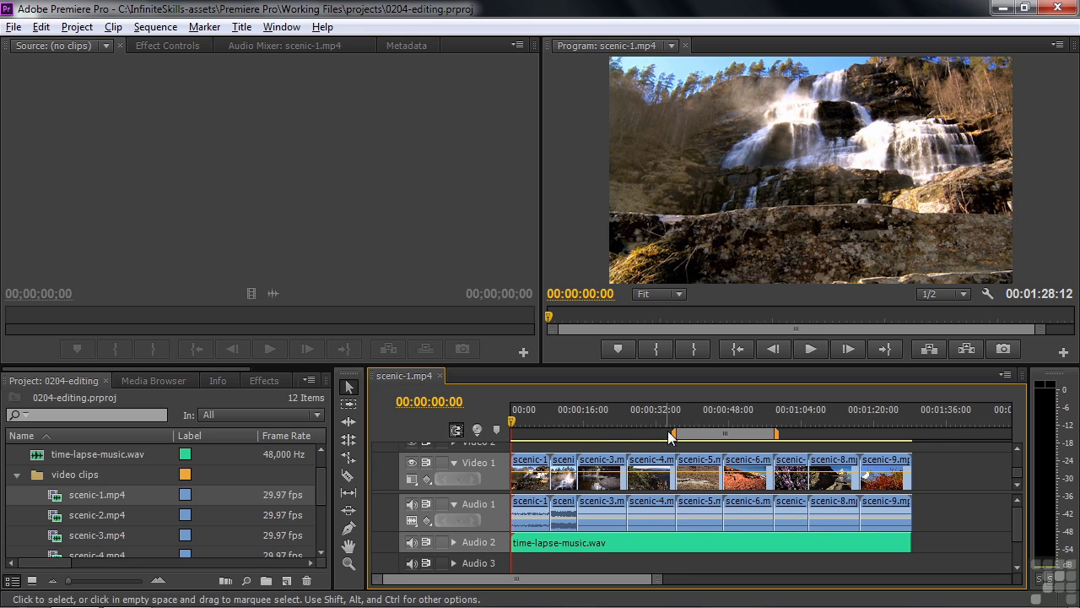
pyautogui.click(13, 27)
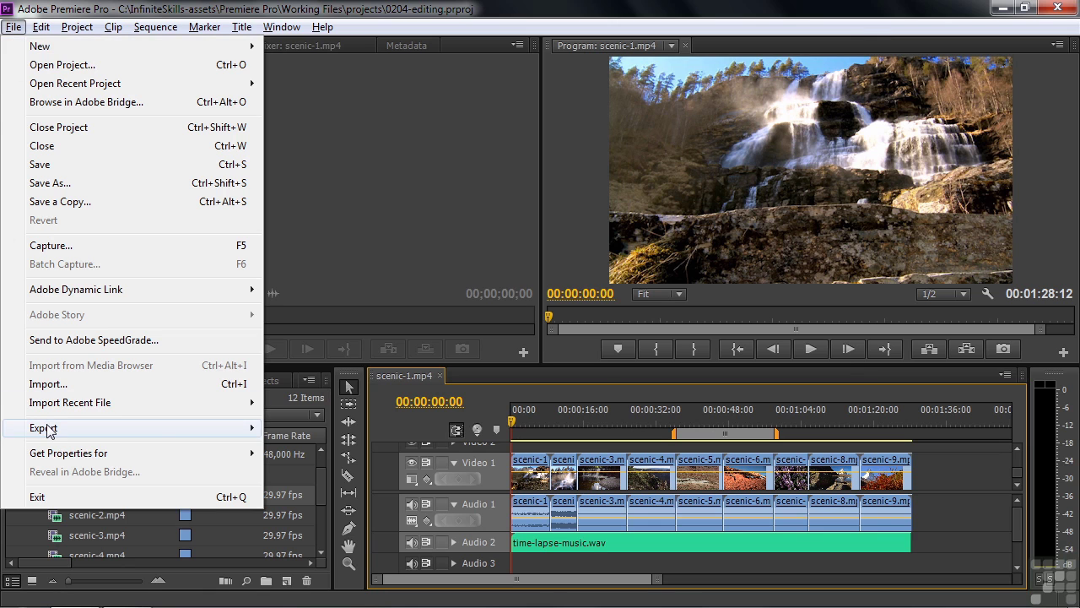
pyautogui.moveTo(51, 430)
pyautogui.click(307, 430)
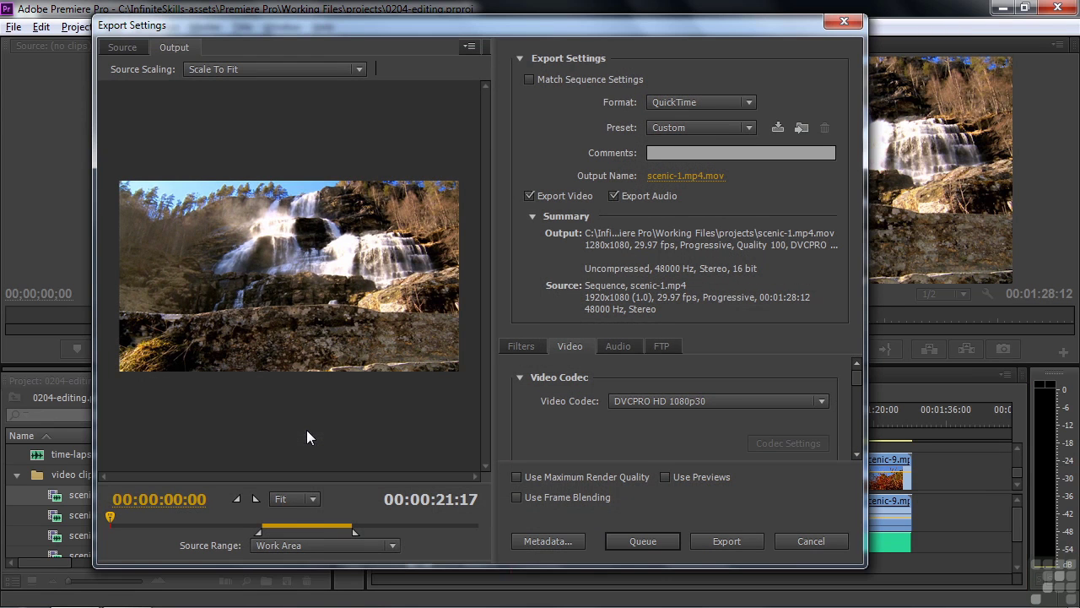
# Scrub the export preview, keep Source Range on Work Area, and cancel the export.
pyautogui.click(317, 518)
pyautogui.moveTo(313, 516)
pyautogui.mouseDown()
pyautogui.moveTo(272, 521)
pyautogui.moveTo(302, 514)
pyautogui.moveTo(293, 516)
pyautogui.mouseUp()
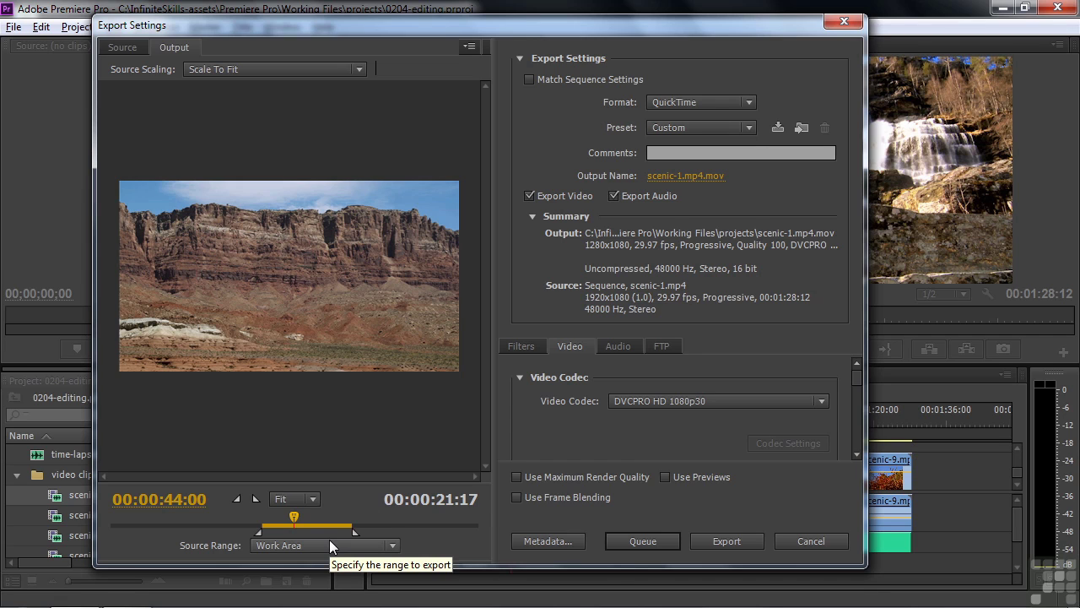
pyautogui.click(390, 545)
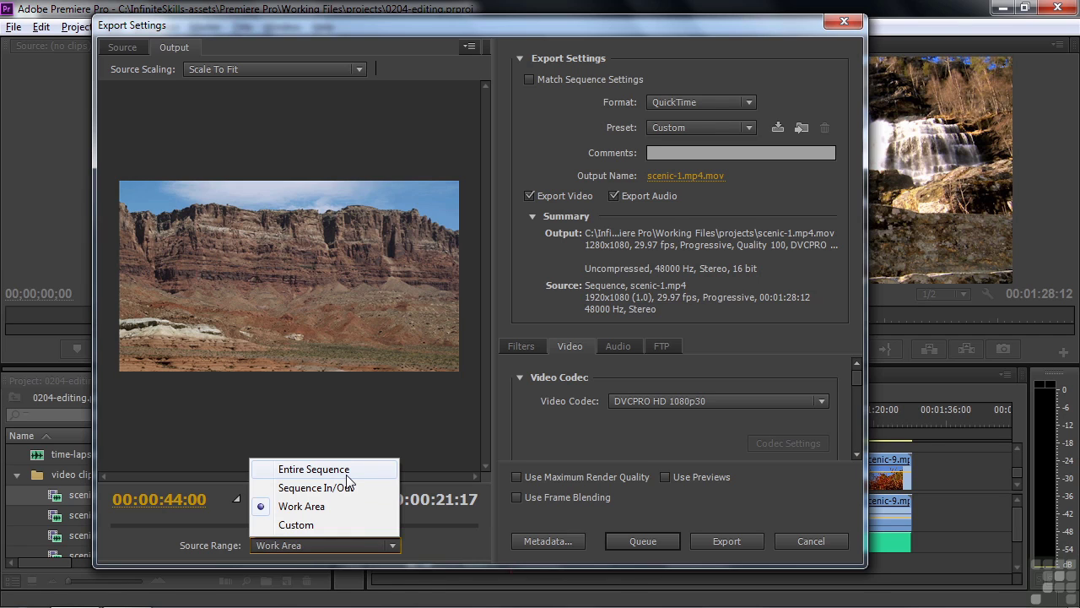
pyautogui.click(443, 543)
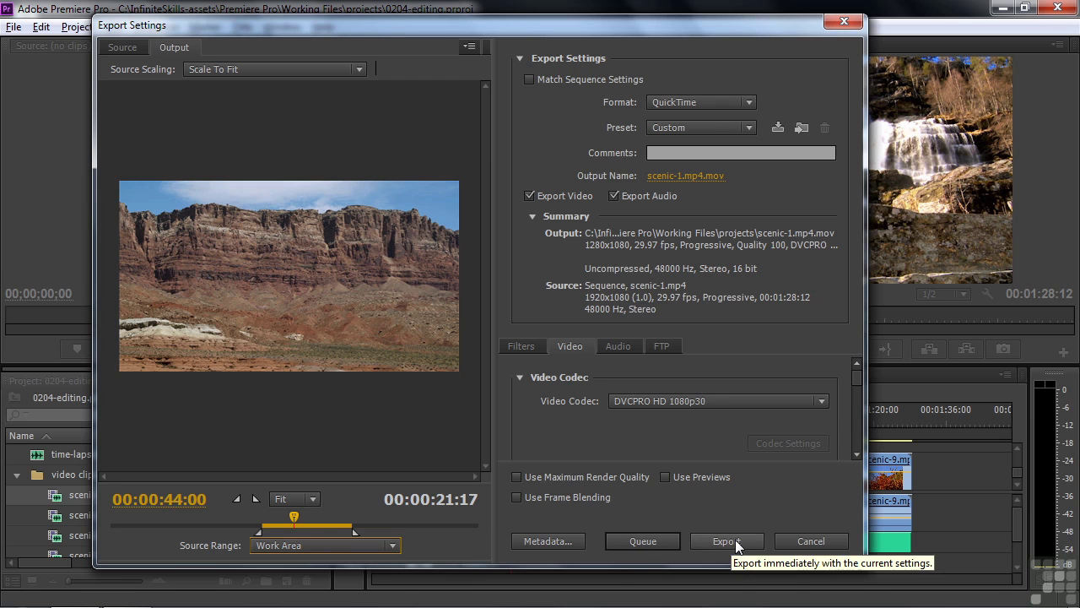
pyautogui.click(818, 542)
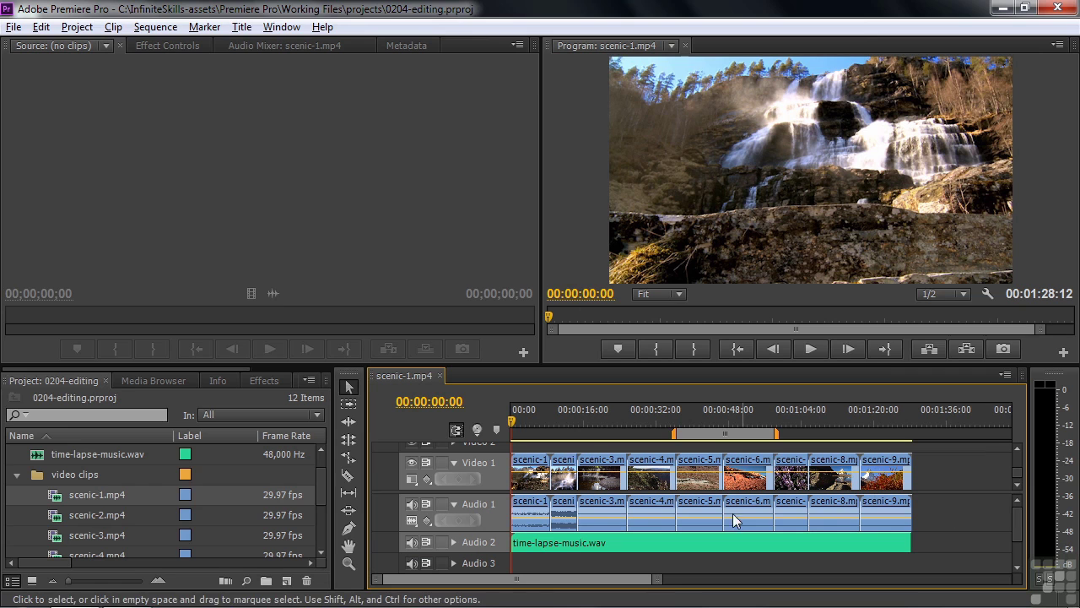
pyautogui.click(12, 30)
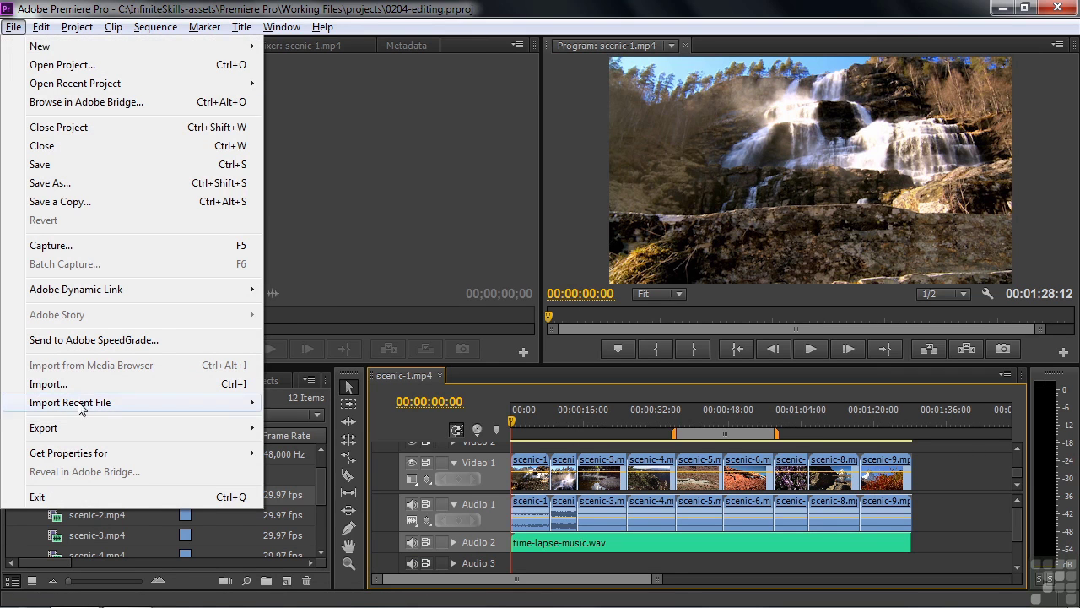
pyautogui.moveTo(246, 429)
pyautogui.click(306, 428)
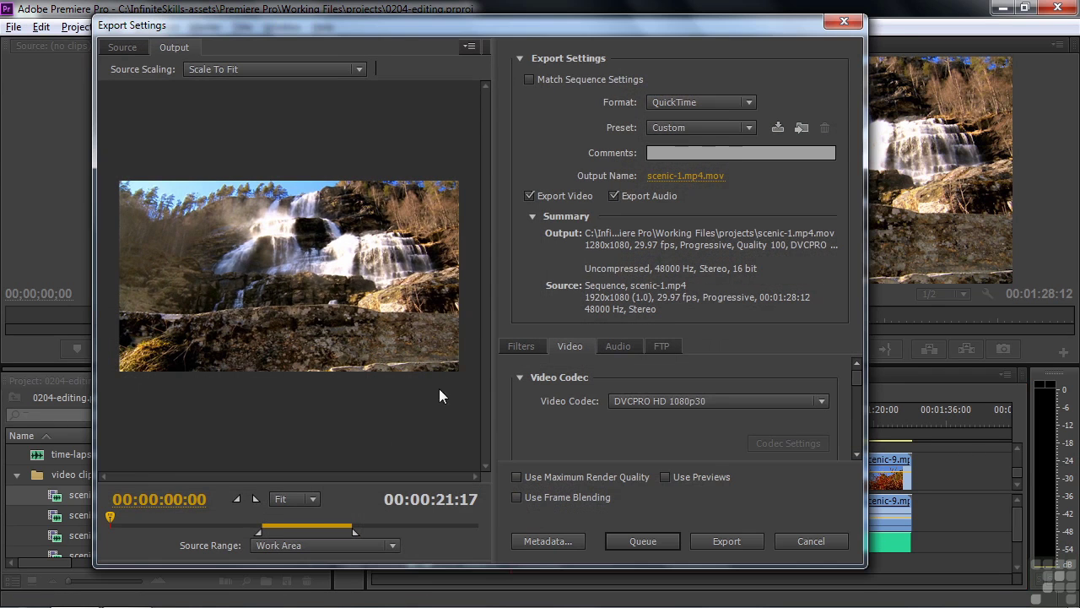
pyautogui.click(748, 103)
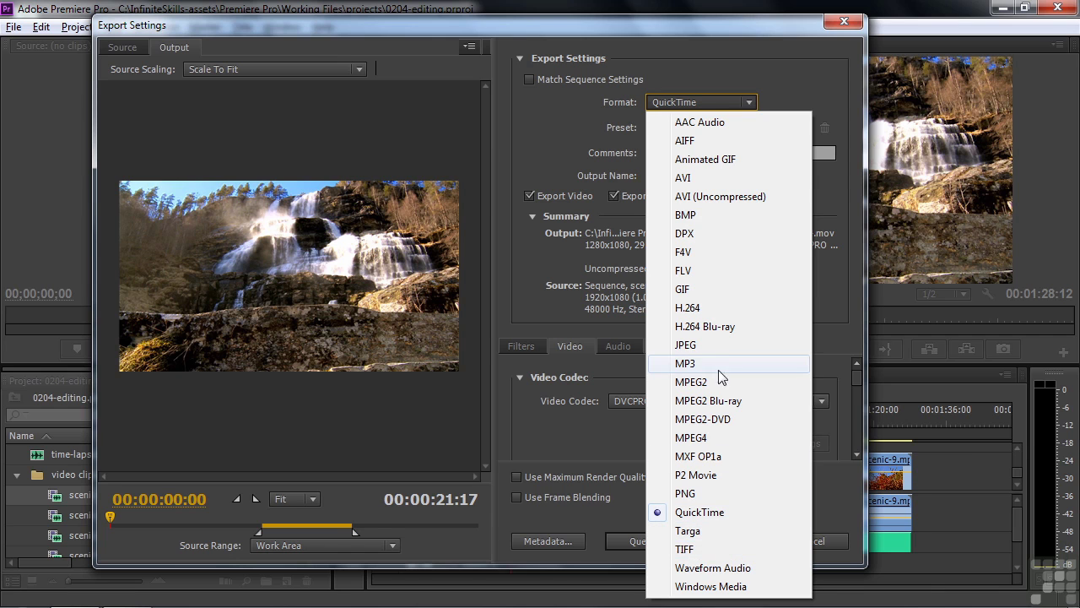
pyautogui.click(835, 327)
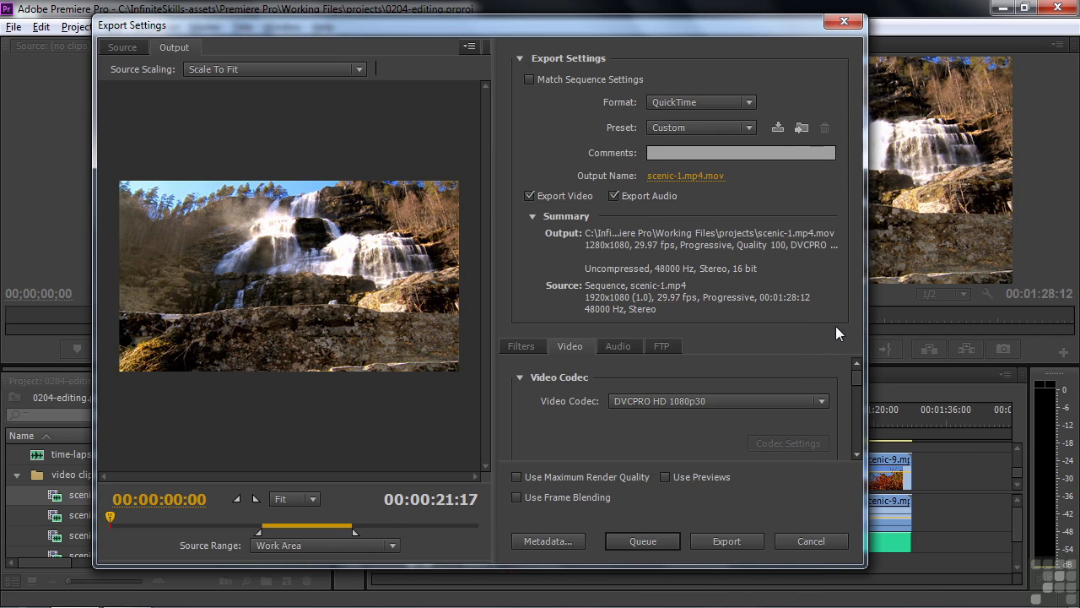
pyautogui.click(808, 540)
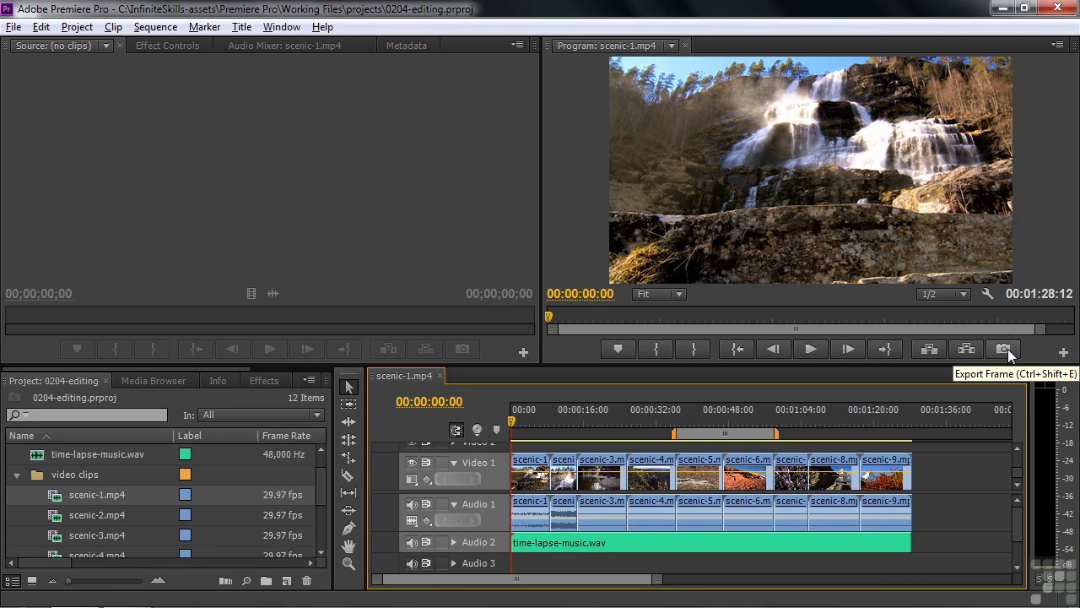
pyautogui.click(1004, 348)
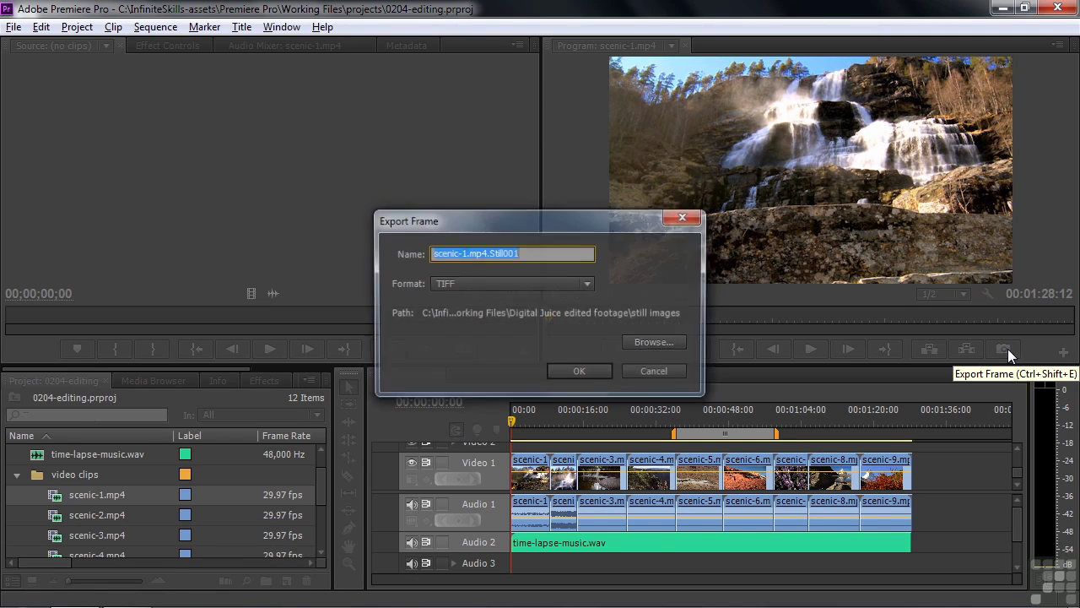
pyautogui.click(591, 281)
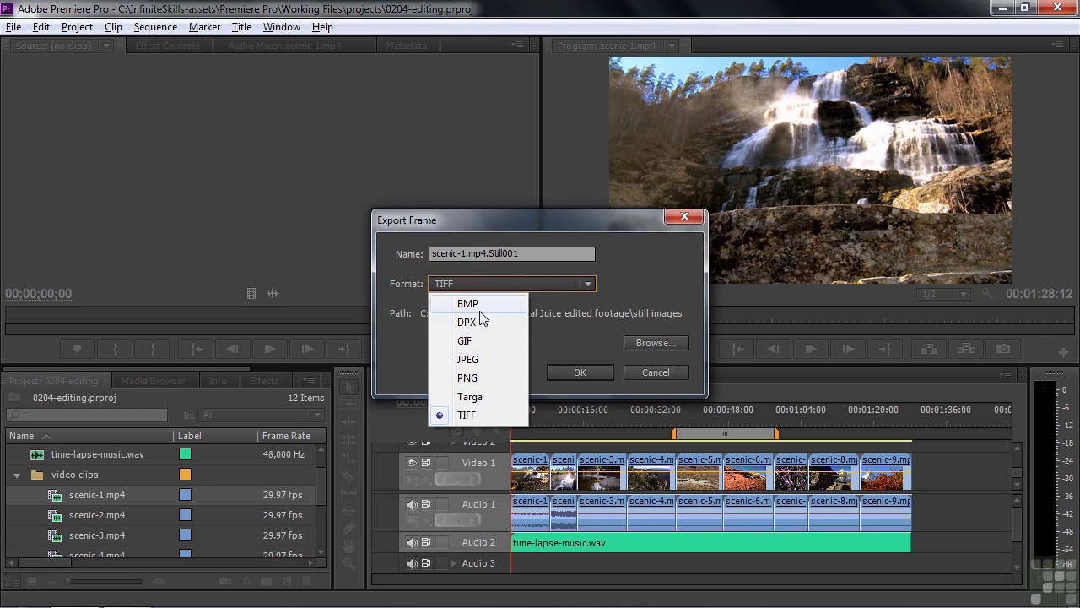
pyautogui.click(590, 348)
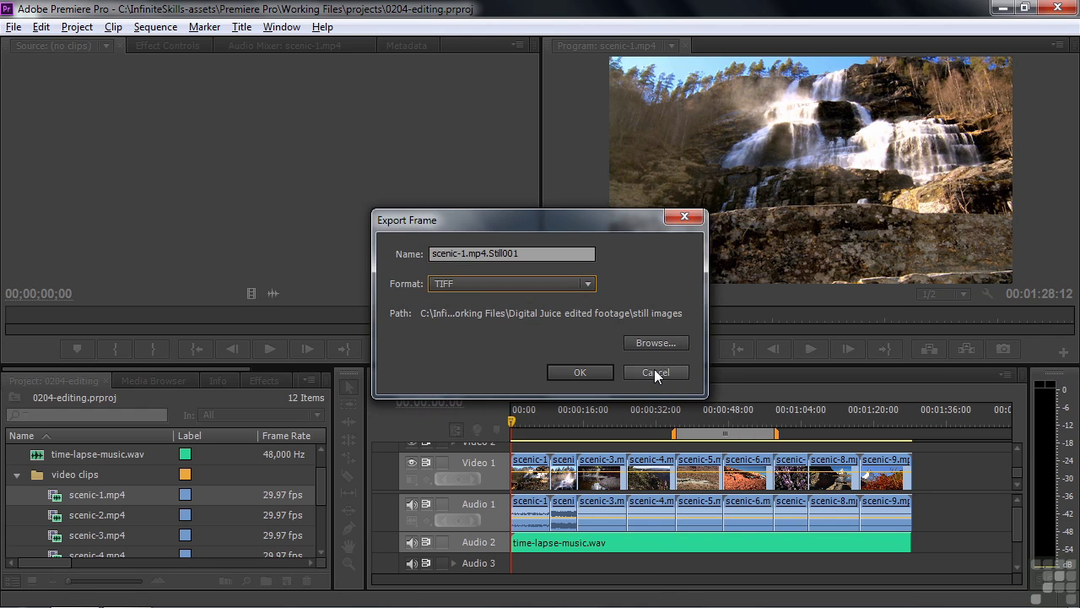
pyautogui.click(654, 372)
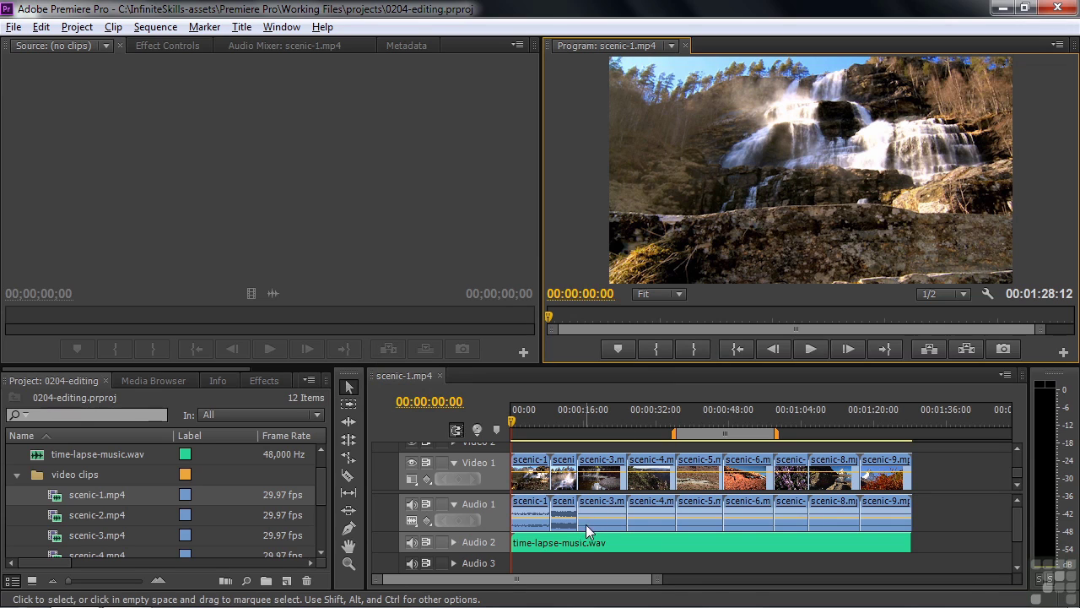